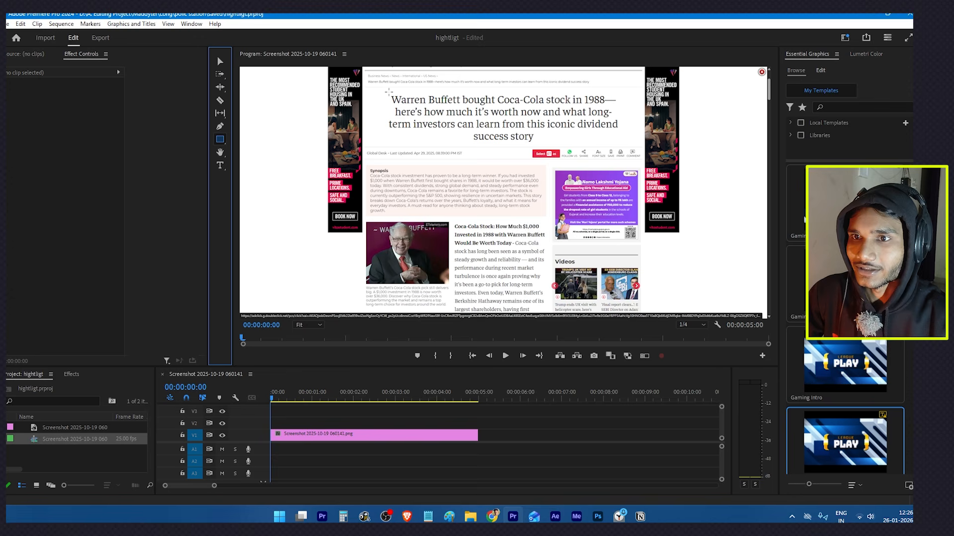
Draw a rectangle over "Warren Buffett bought Coca-Cola stock in 1988" in the headline and fill it with bright yellow.
drag(389, 93, 605, 110)
click(48, 164)
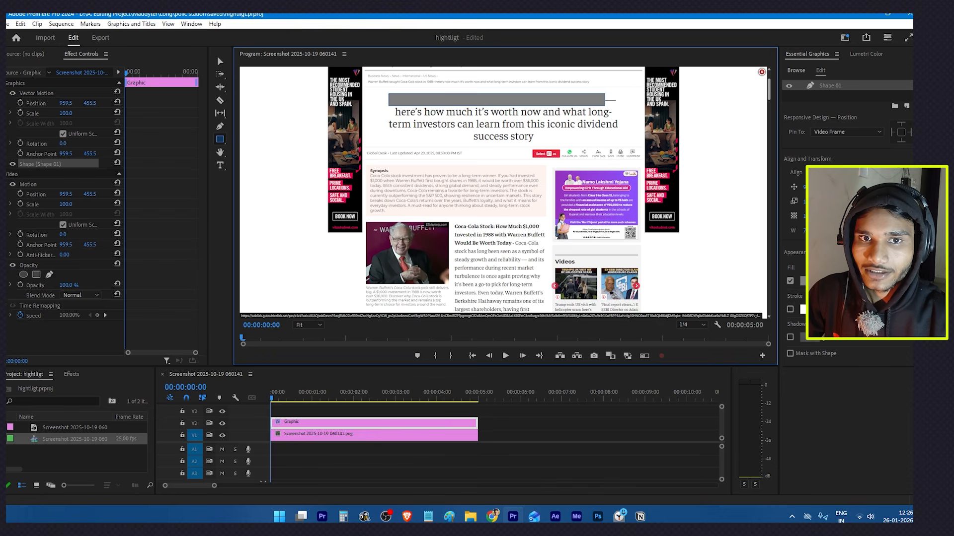
click(8, 165)
click(40, 223)
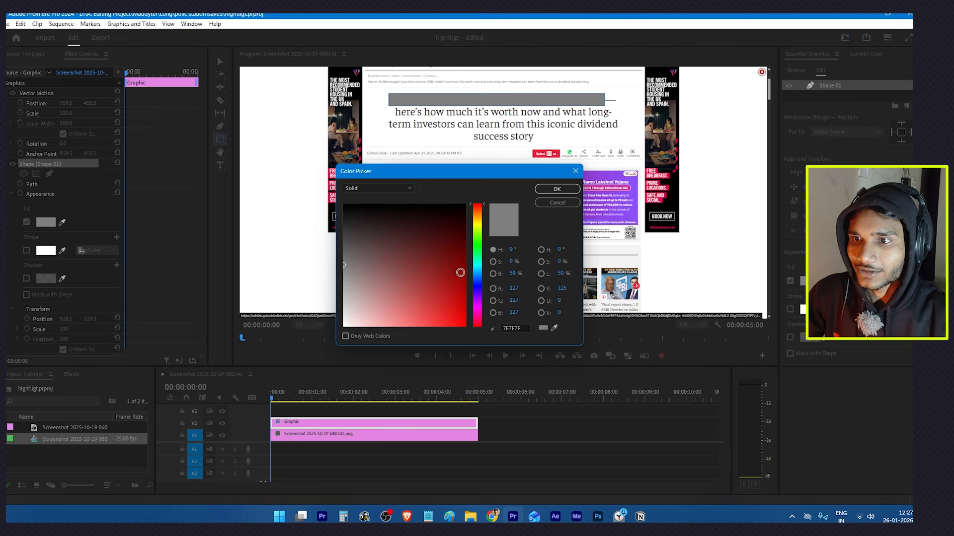
click(464, 325)
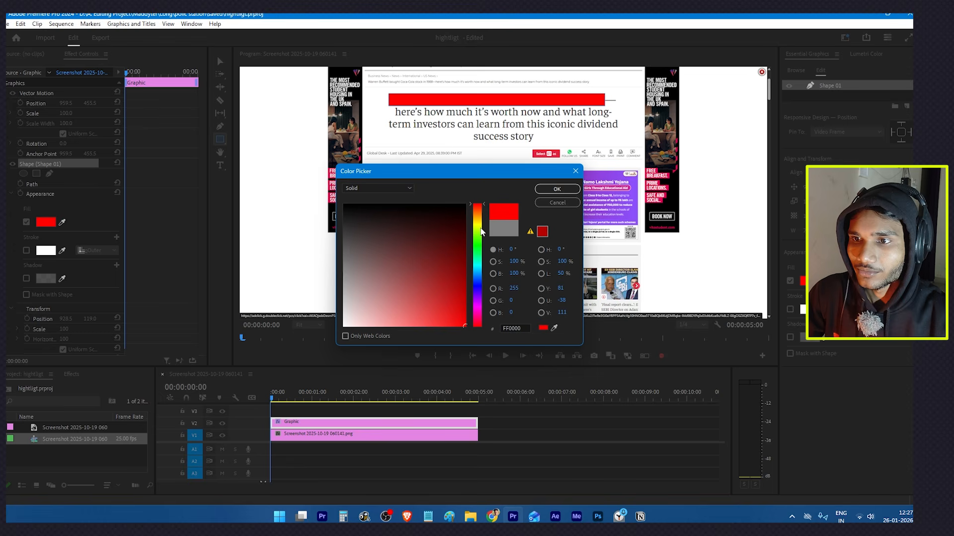
click(482, 227)
key(Return)
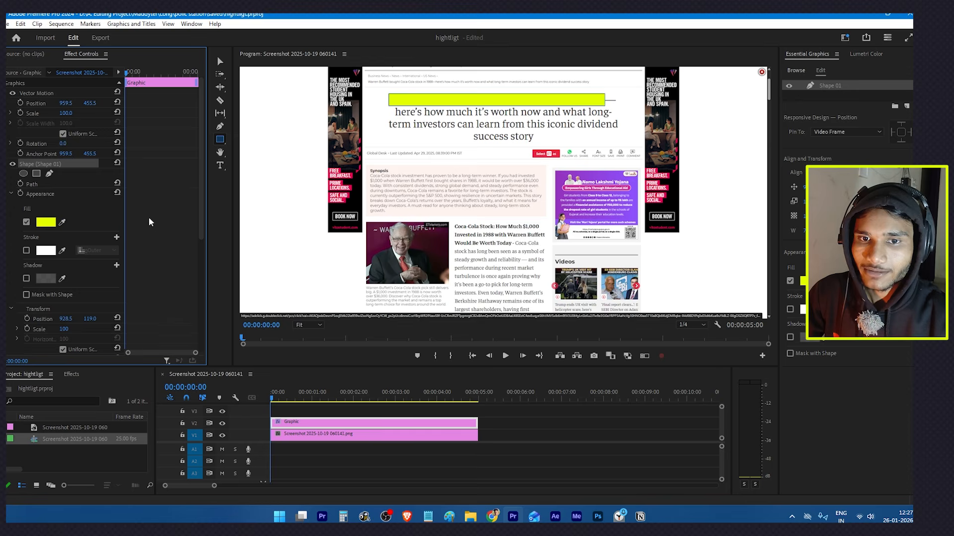
Try the Darken blend mode on the yellow rectangle graphic and set its blend mode to Multiply.
scroll(94, 248, down, 5)
scroll(106, 268, down, 1)
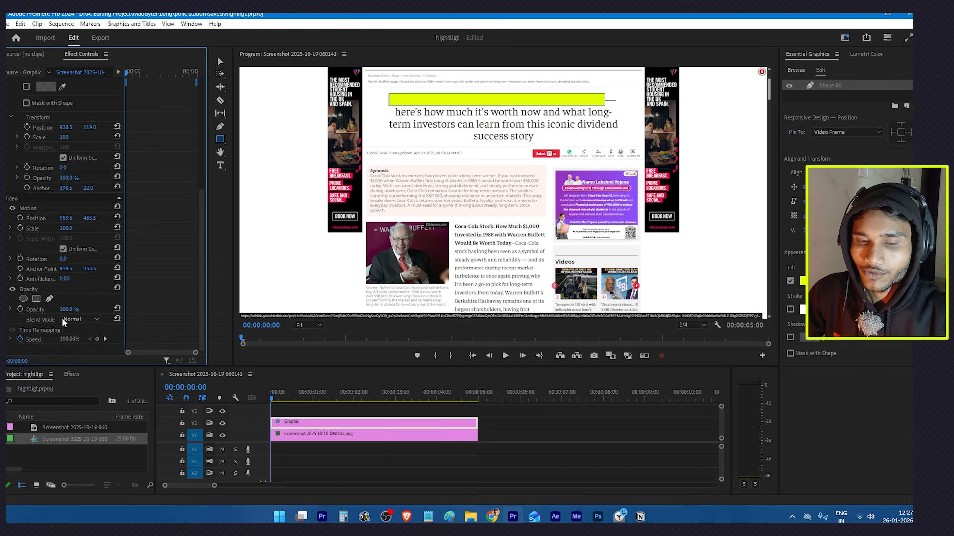
click(80, 318)
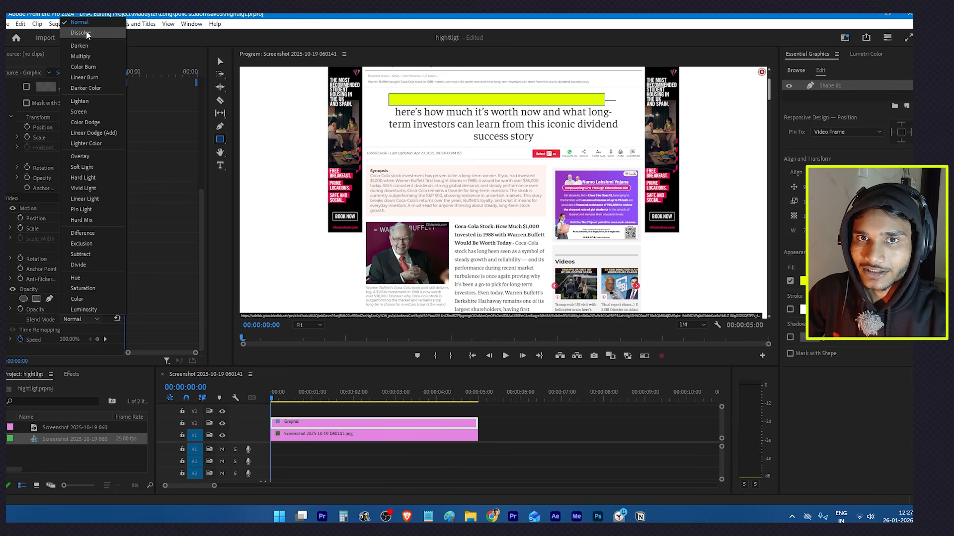
click(83, 47)
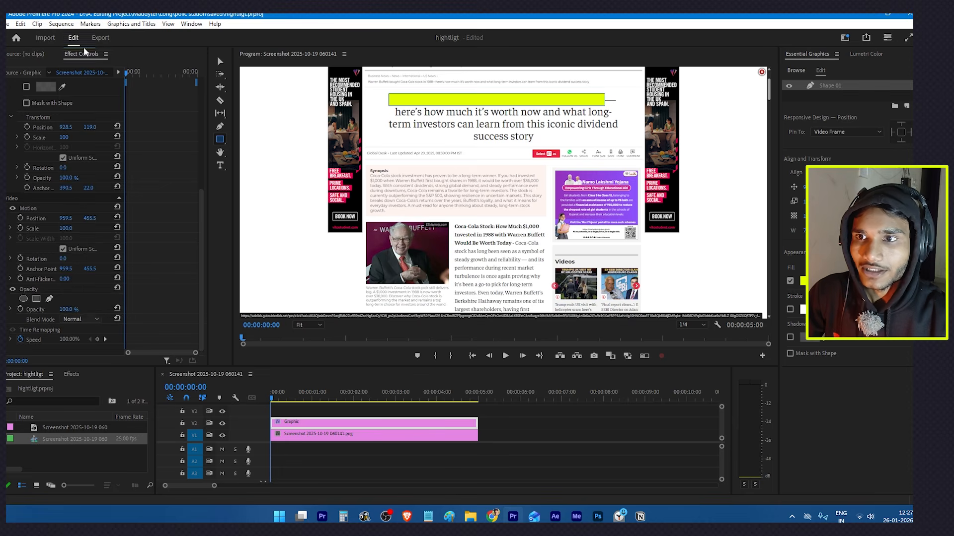
key(alt+Down)
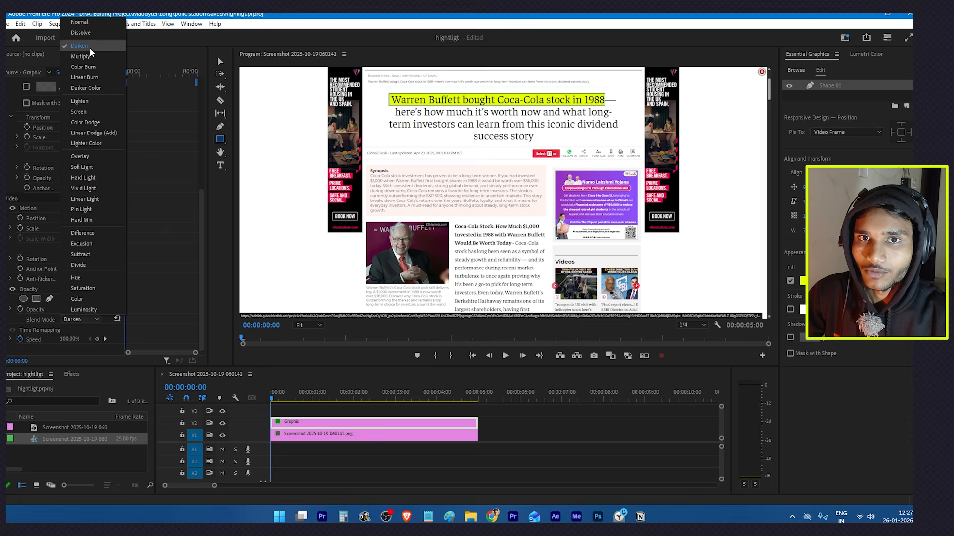
click(82, 56)
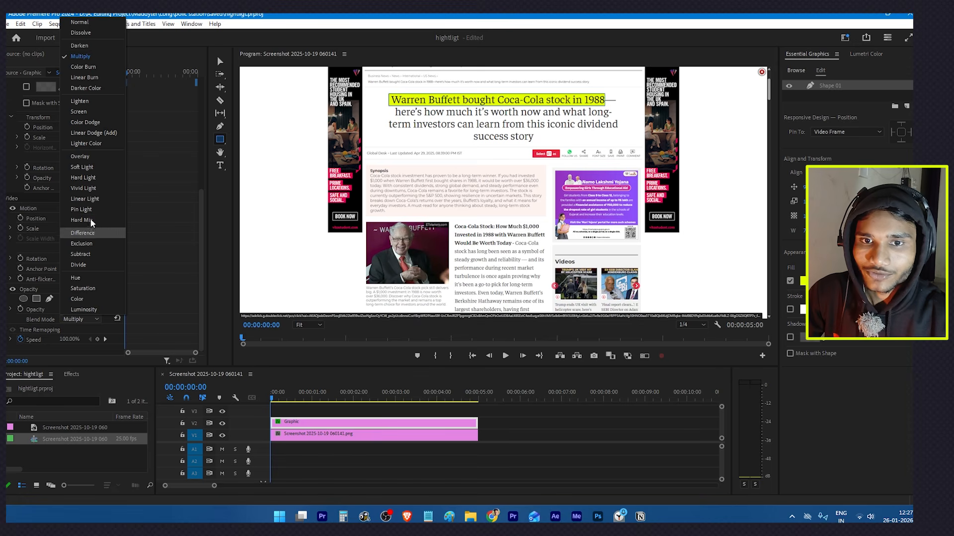
Try the Screen blend mode on the graphic and switch it back to Multiply.
click(82, 112)
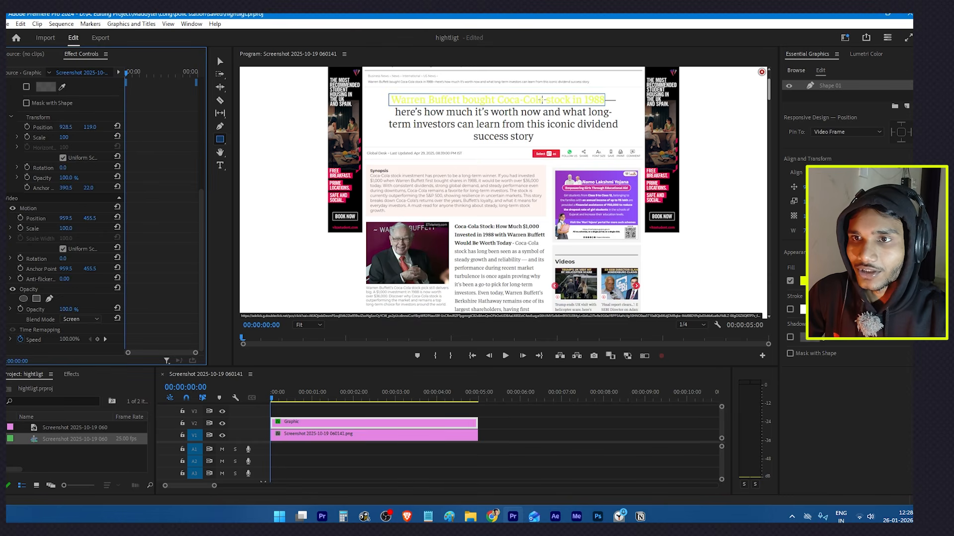
click(80, 319)
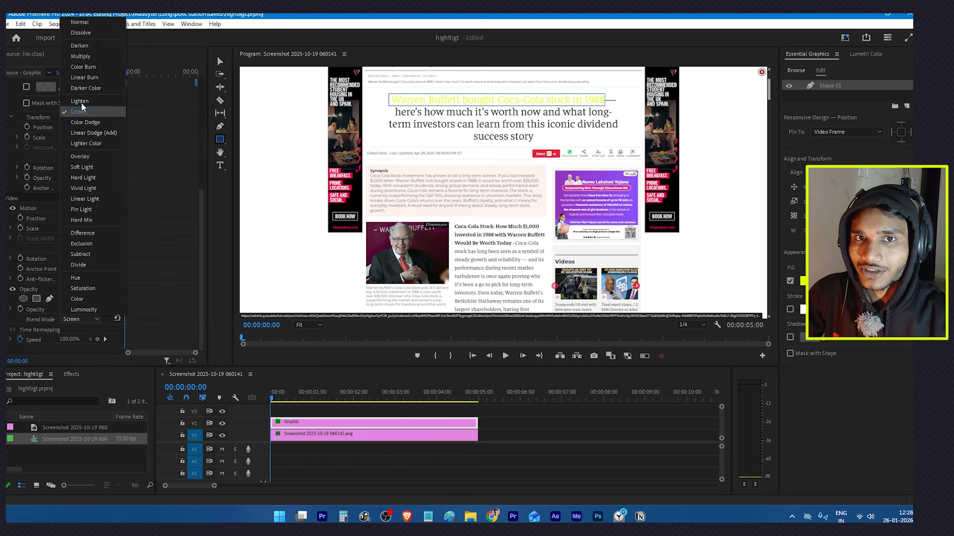
click(83, 56)
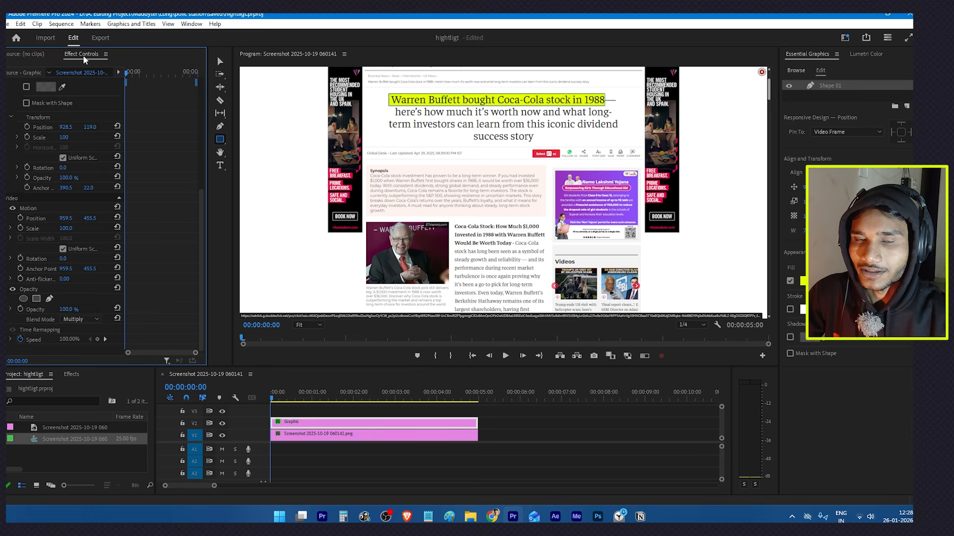
click(85, 312)
click(85, 307)
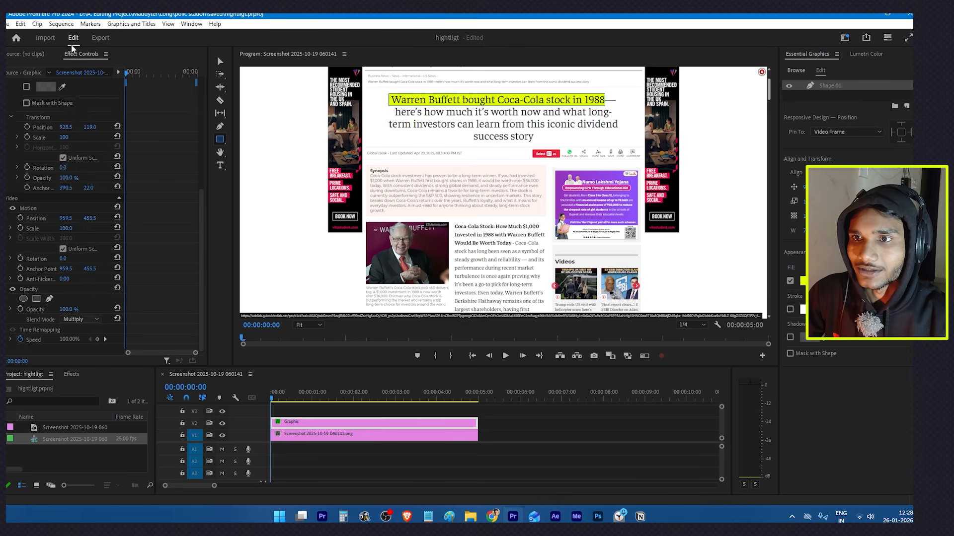
Play the sequence to 00:00:01:17 and apply the Crop effect to the yellow highlight graphic clip.
click(546, 462)
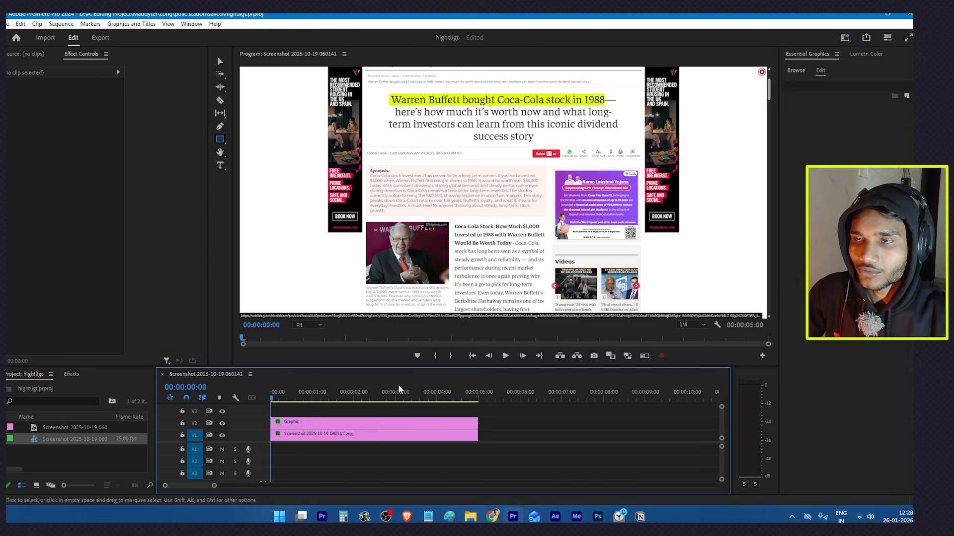
key(space)
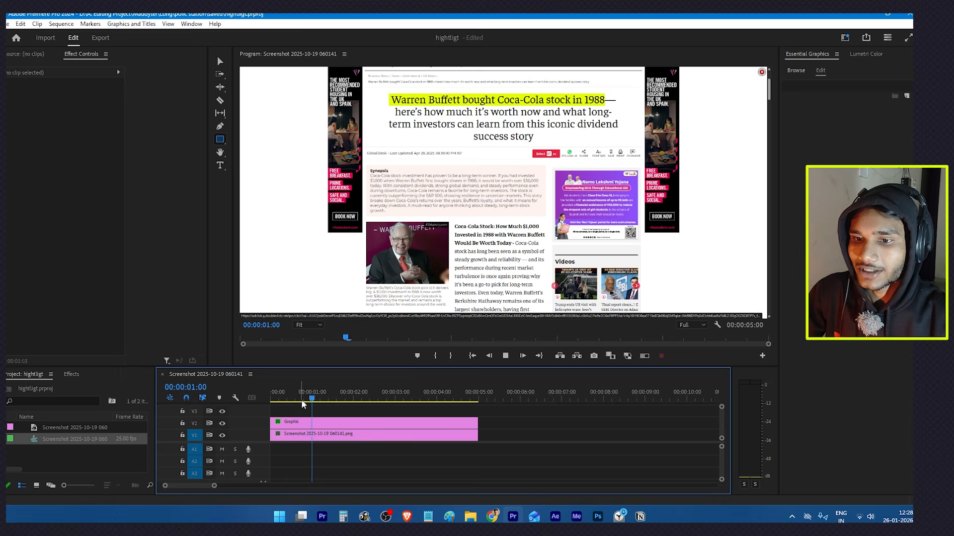
click(323, 421)
click(73, 374)
click(8, 458)
scroll(9, 460, down, 3)
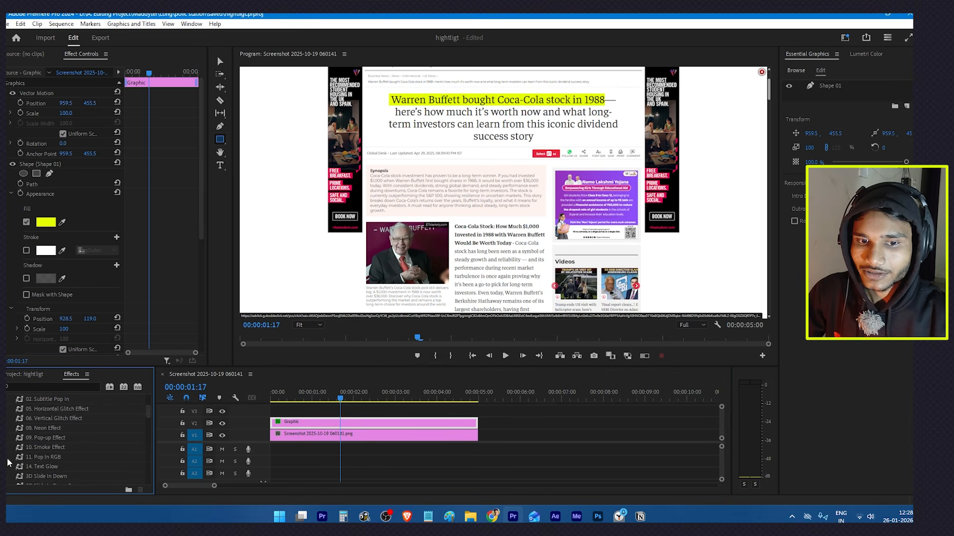
click(53, 383)
text(crop)
drag(36, 457, 330, 422)
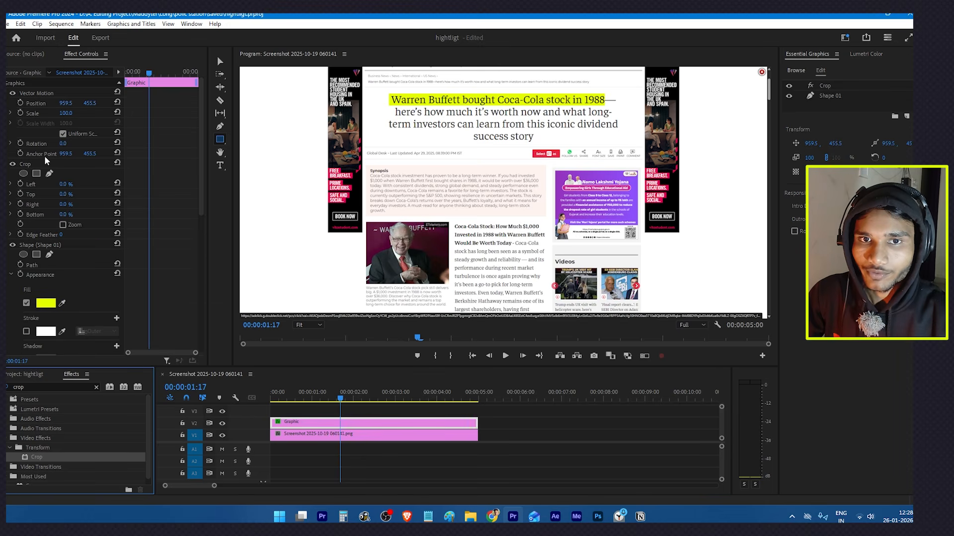
Keyframe the Crop effect's Right value at 0.3% at 00:00:01:17 and at the start of the clip.
drag(63, 204, 76, 215)
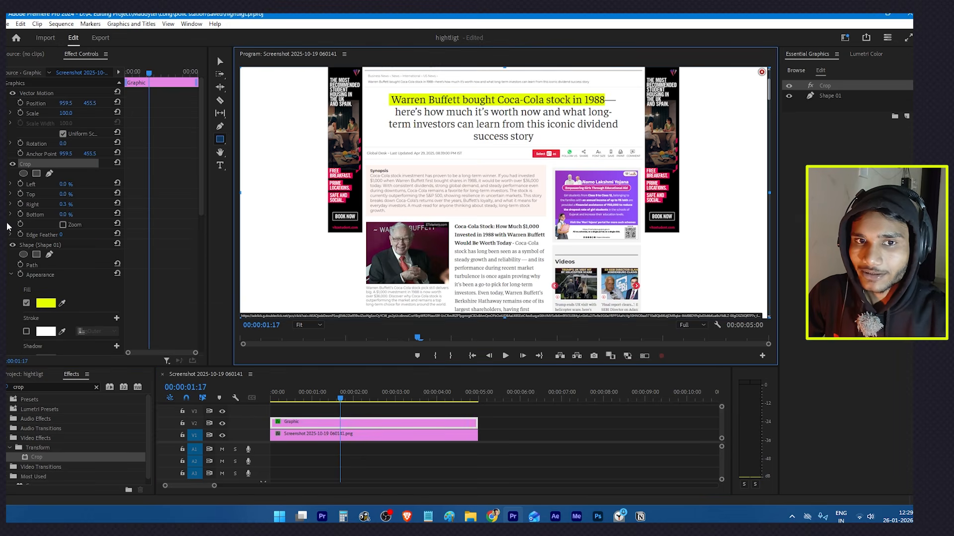
click(20, 204)
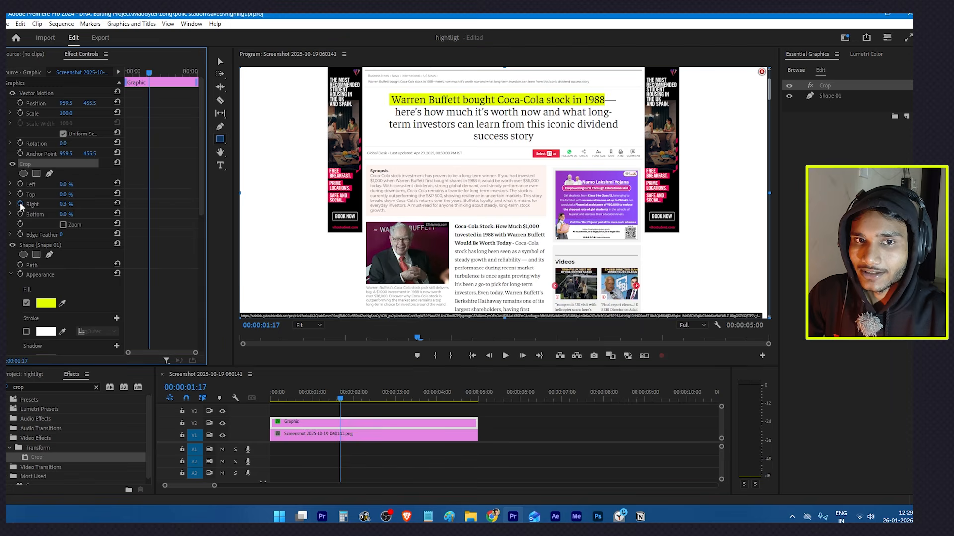
drag(150, 73, 115, 94)
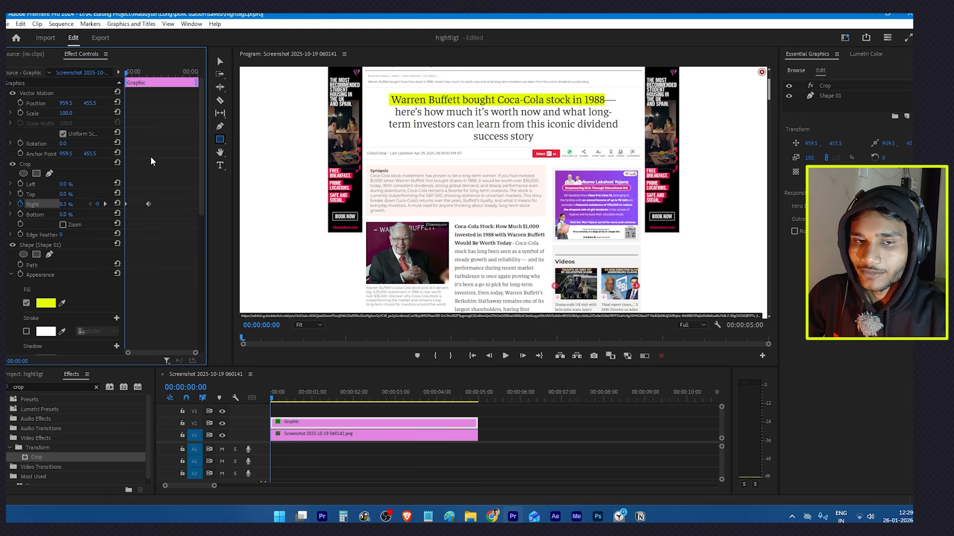
Set the Right crop at the 00:00:01:17 keyframe to about 30.9%, aligning its edge with the end of "1988".
click(105, 204)
click(52, 162)
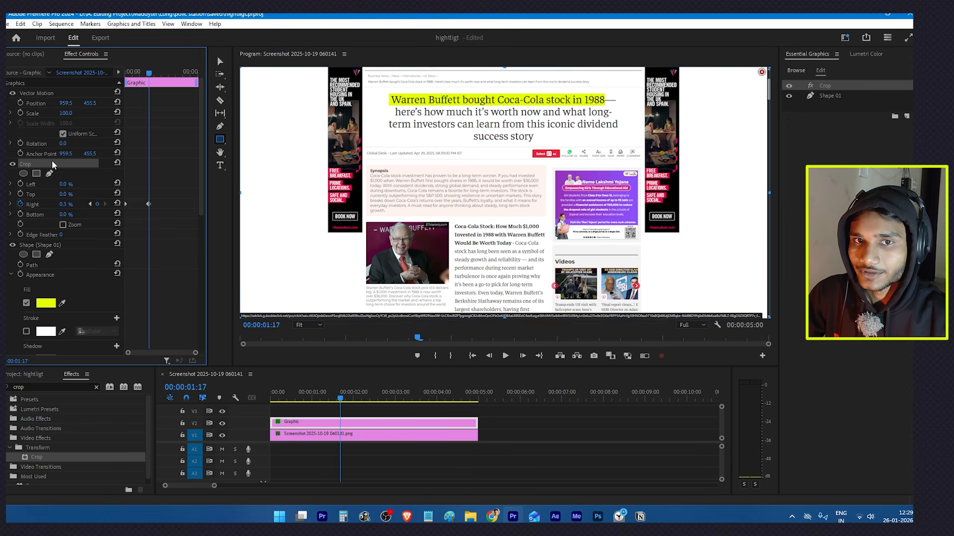
drag(769, 194, 607, 199)
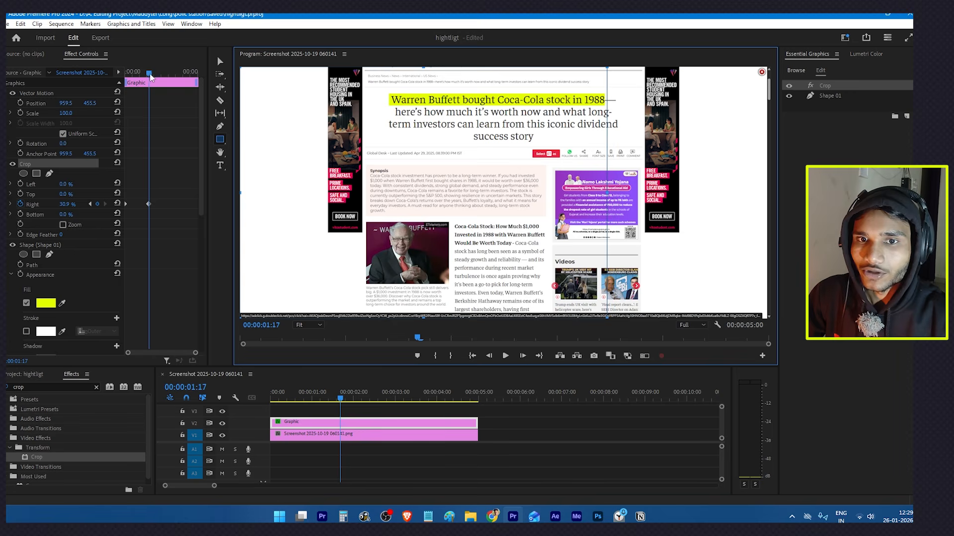
Set the Right crop at the start of the clip to about 72.0%, moving its edge to the highlight's left end.
drag(149, 73, 121, 82)
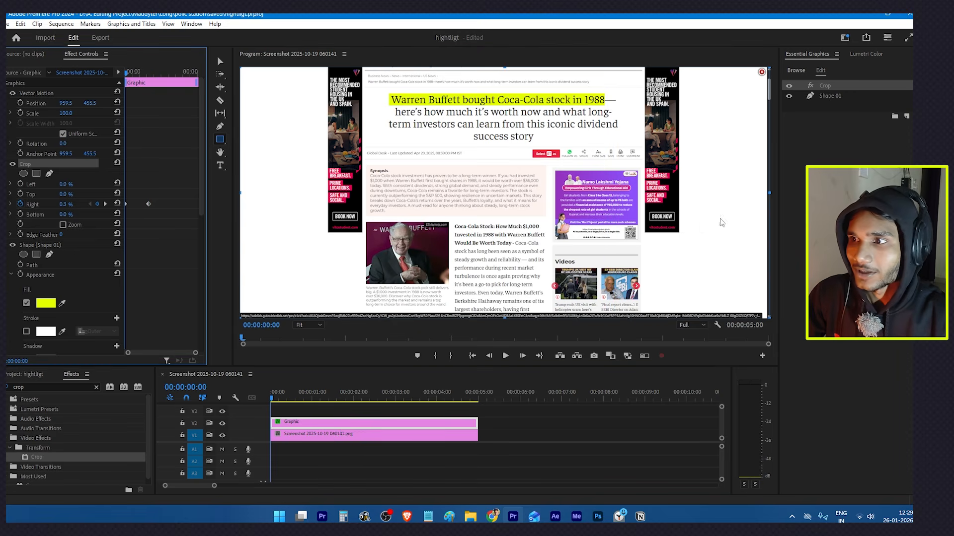
drag(769, 192, 391, 111)
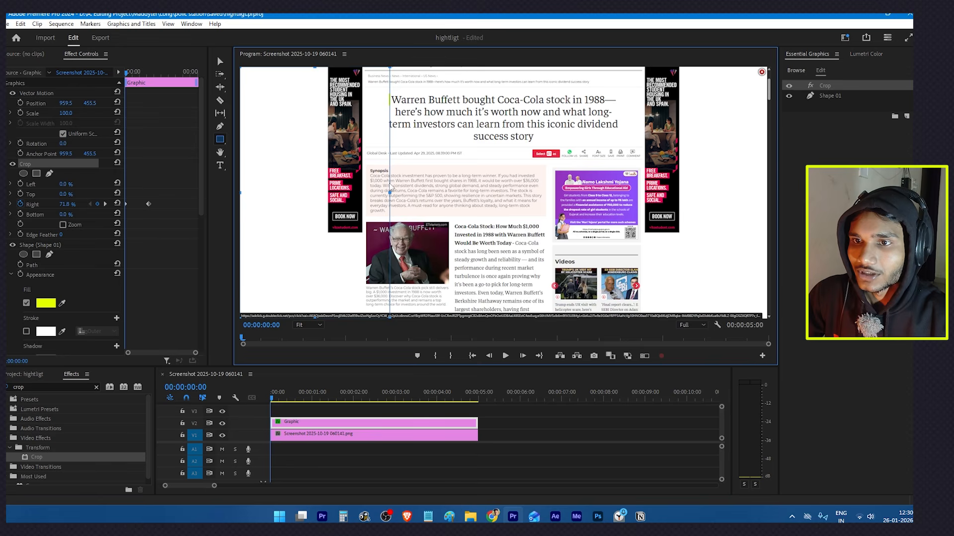
mouse_move(390, 193)
mouse_down()
mouse_move(600, 196)
mouse_move(380, 192)
mouse_move(393, 179)
mouse_move(377, 182)
mouse_up()
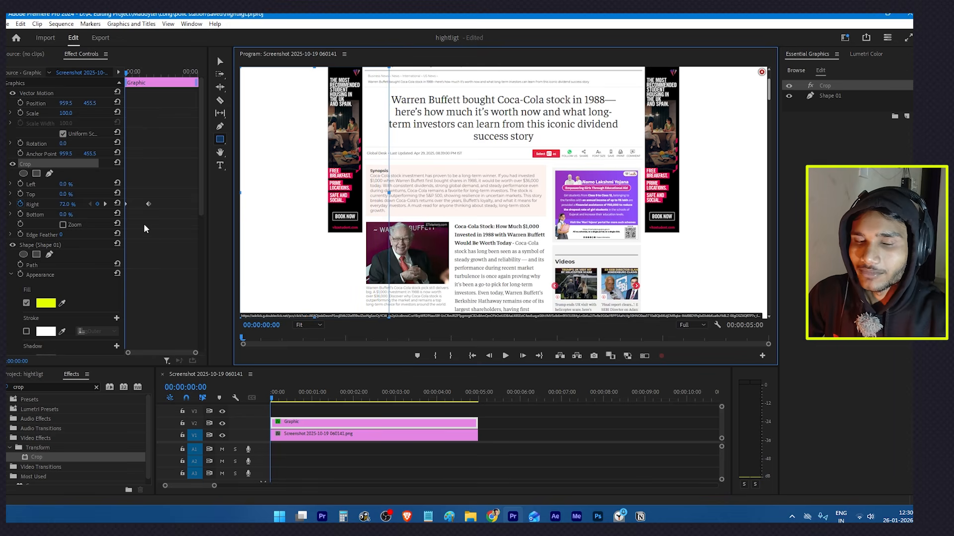
Preview the highlight reveal and fine-tune the Right crop to about 71.7% at the start and 30.8% at 00:00:01:17.
key(space)
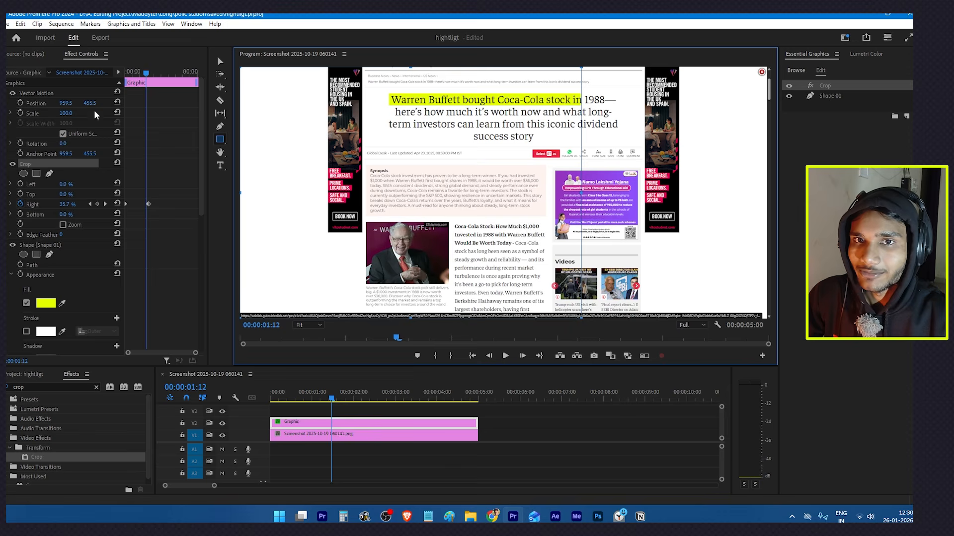
click(126, 73)
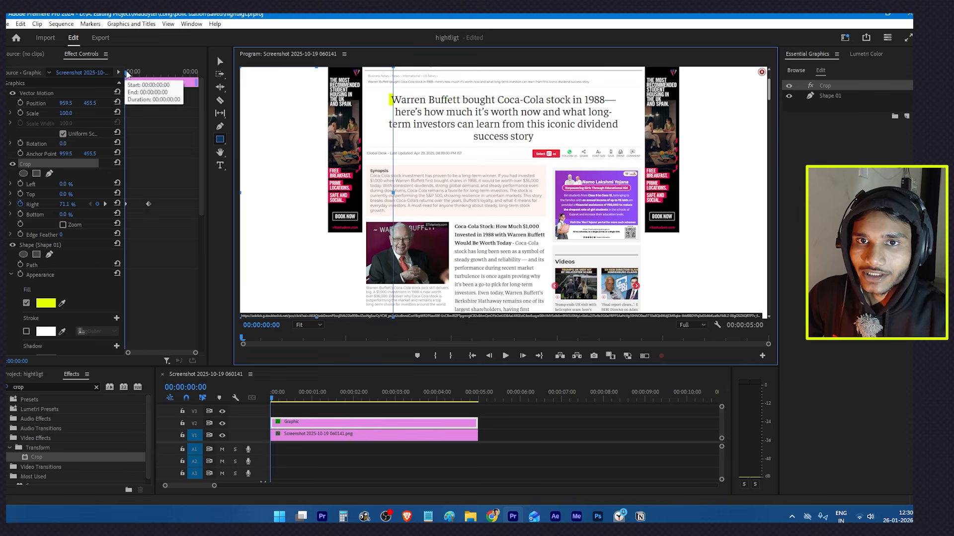
click(124, 74)
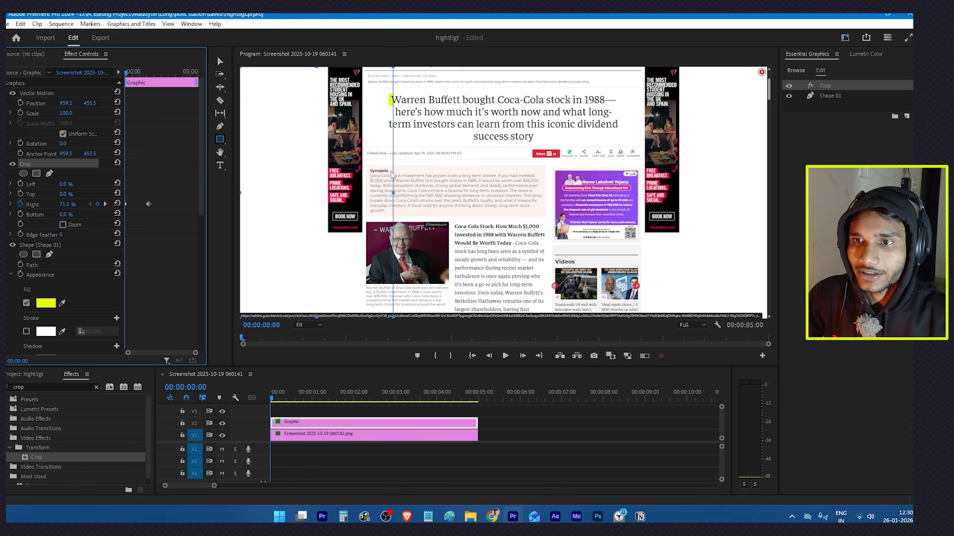
drag(390, 191, 390, 195)
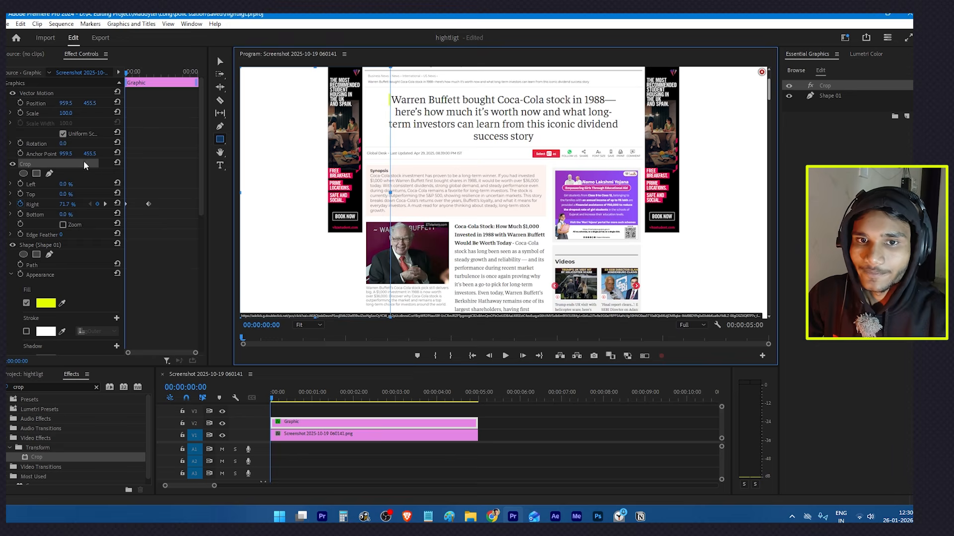
click(106, 204)
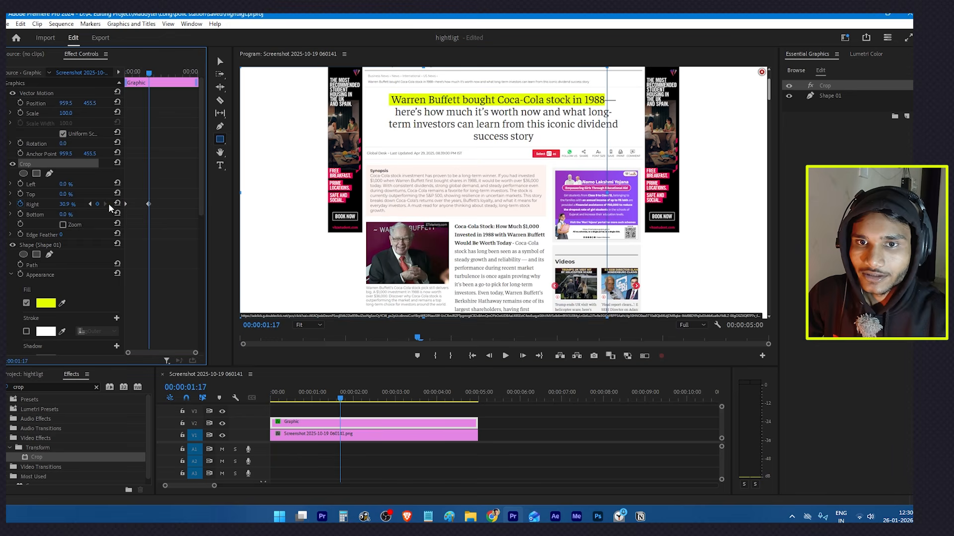
drag(608, 192, 607, 192)
Apply Ease In to the Right crop keyframe at 00:00:01:17 and Ease Out to the first one, and return to the beginning.
click(150, 203)
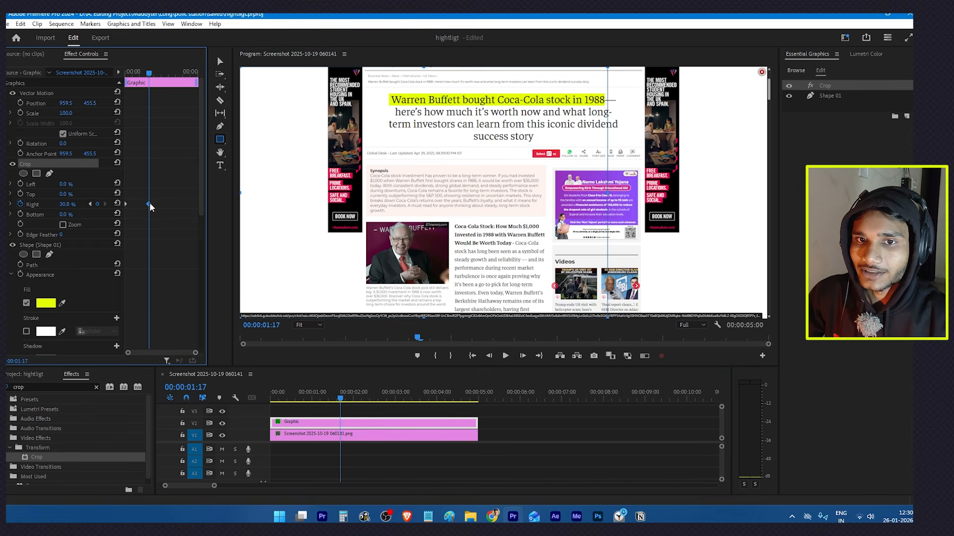
right_click(150, 203)
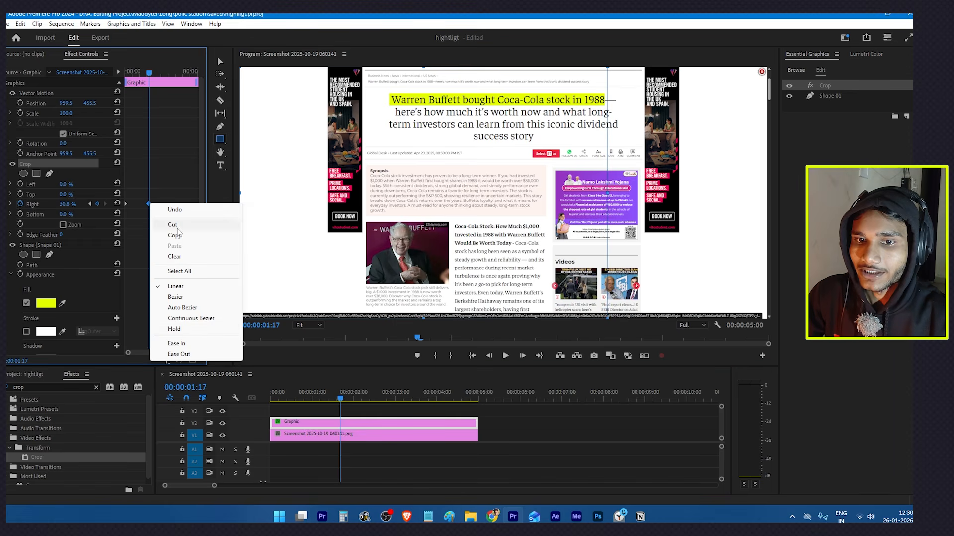
click(179, 344)
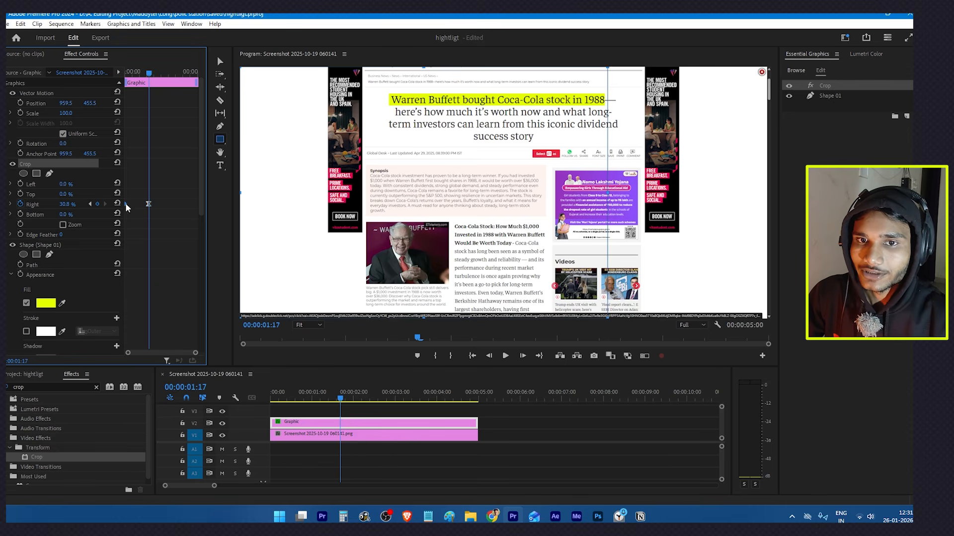
right_click(125, 202)
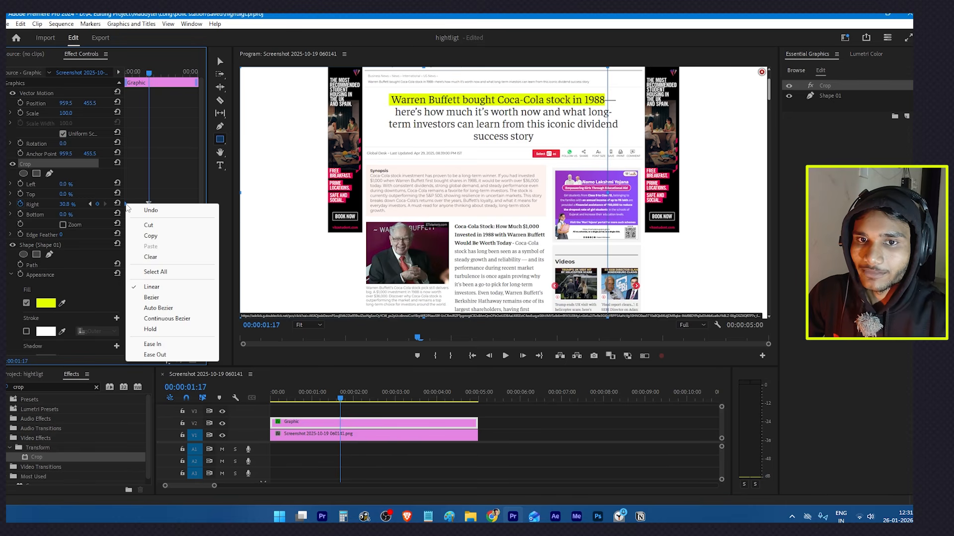
click(155, 354)
click(274, 398)
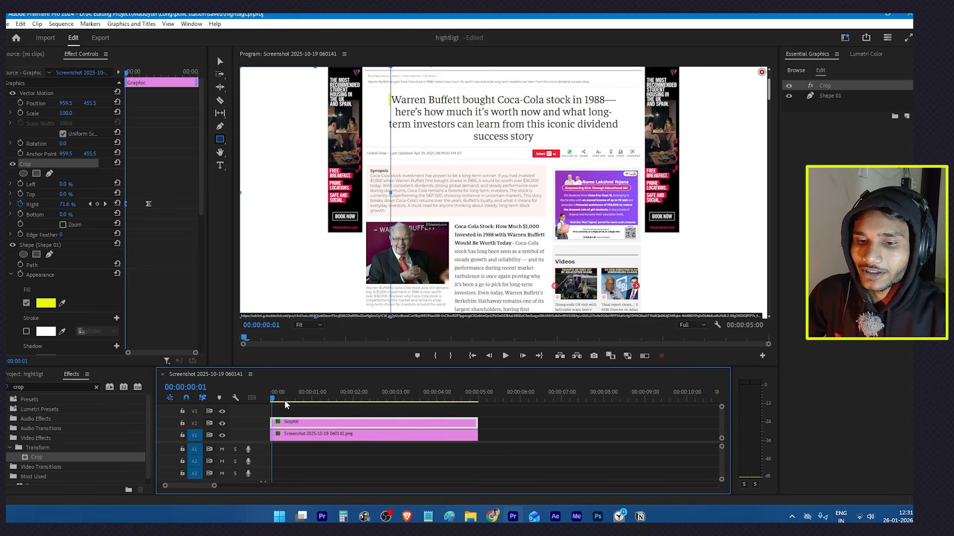
Play the sequence from near its start to preview the eased highlight reveal.
click(278, 411)
key(space)
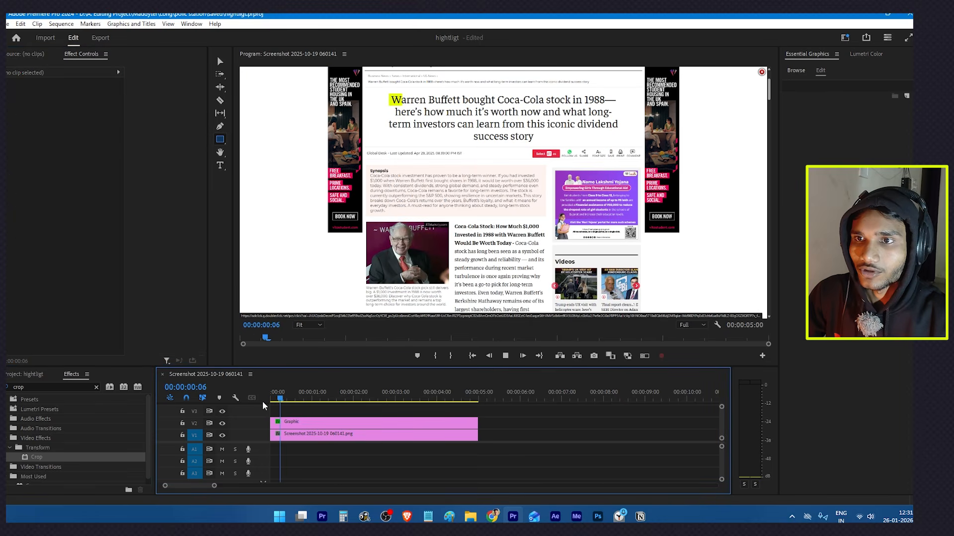
Search the effects for "png dro" and apply the PNG Drop Shadow preset to the highlight graphic, above its Crop effect.
click(317, 422)
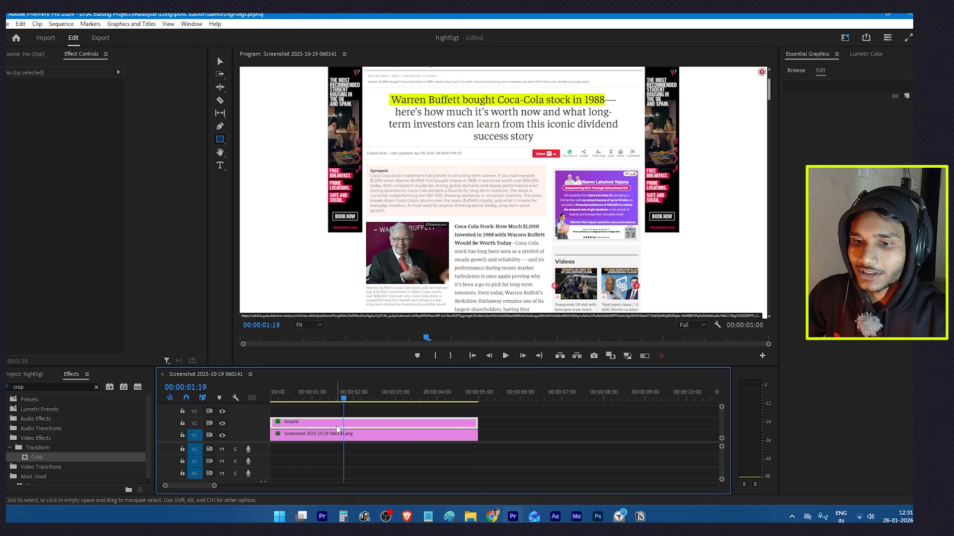
click(96, 387)
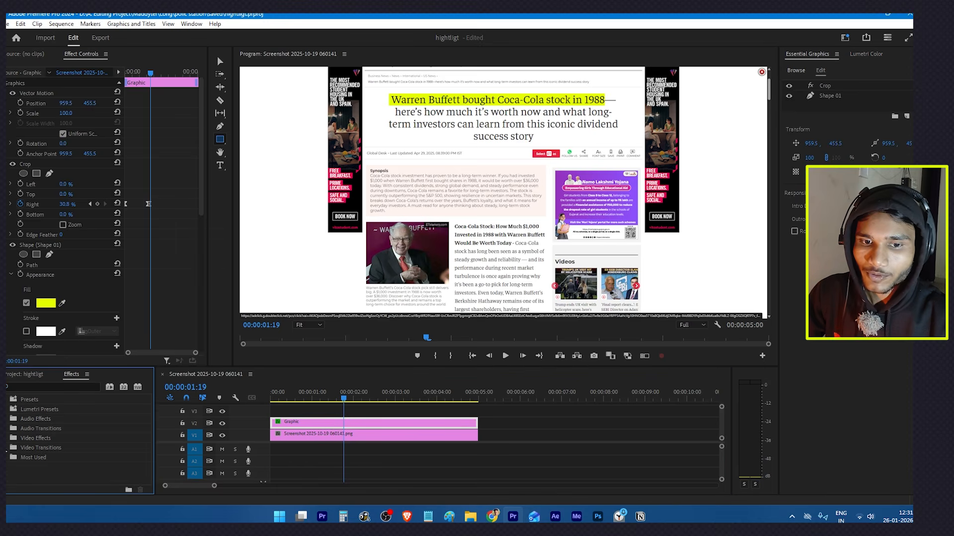
click(8, 458)
scroll(7, 458, down, 3)
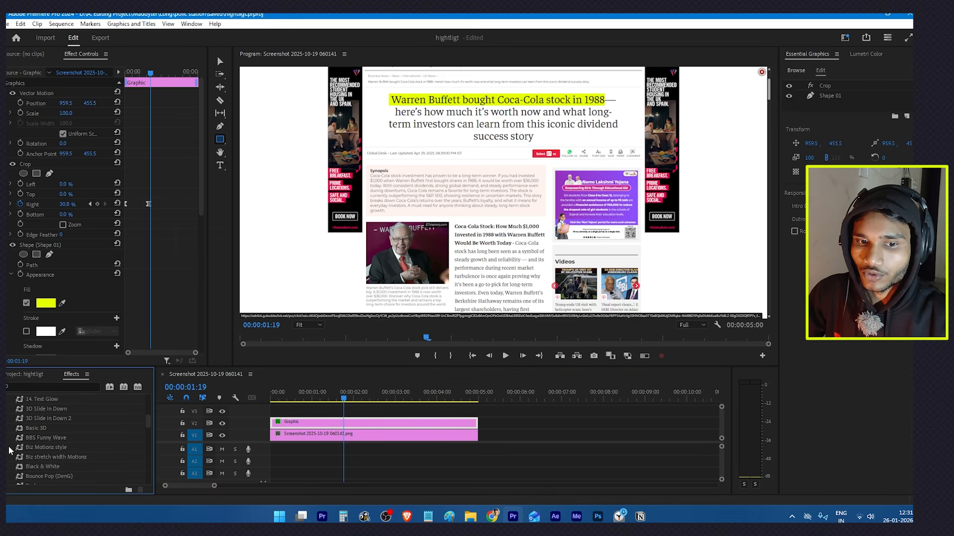
text(png dro)
drag(53, 418, 31, 166)
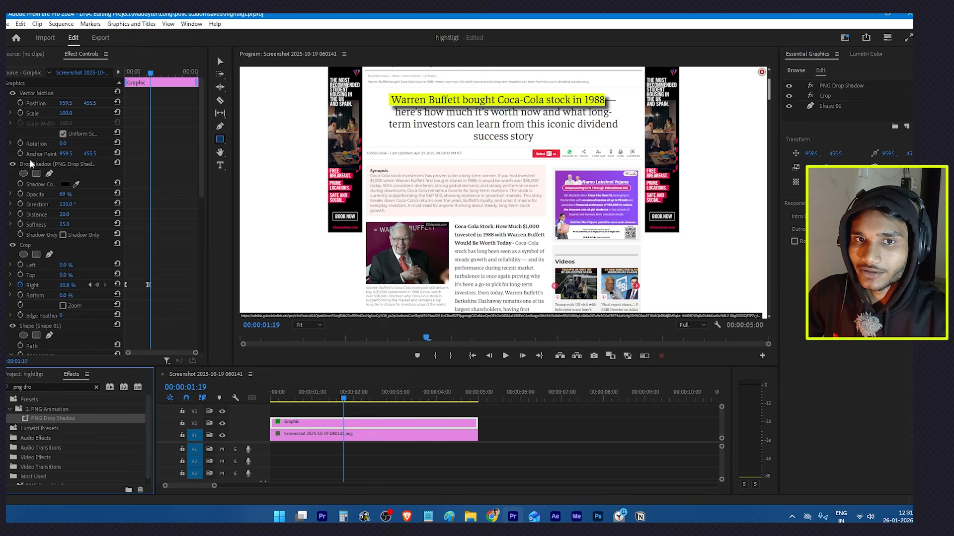
At 00:00:02:12, draw a trial highlight rectangle over the headline's third line inside the graphic clip, and delete it again.
click(373, 393)
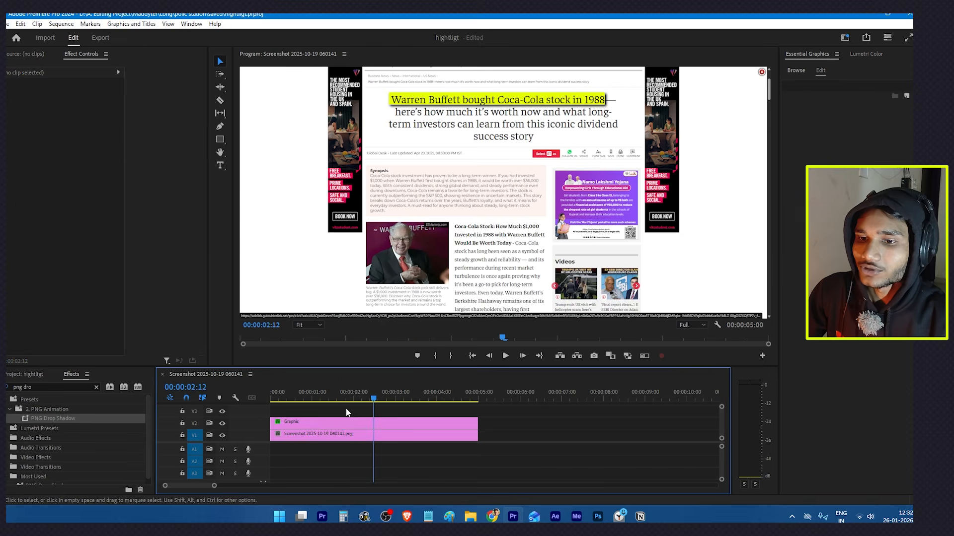
click(318, 425)
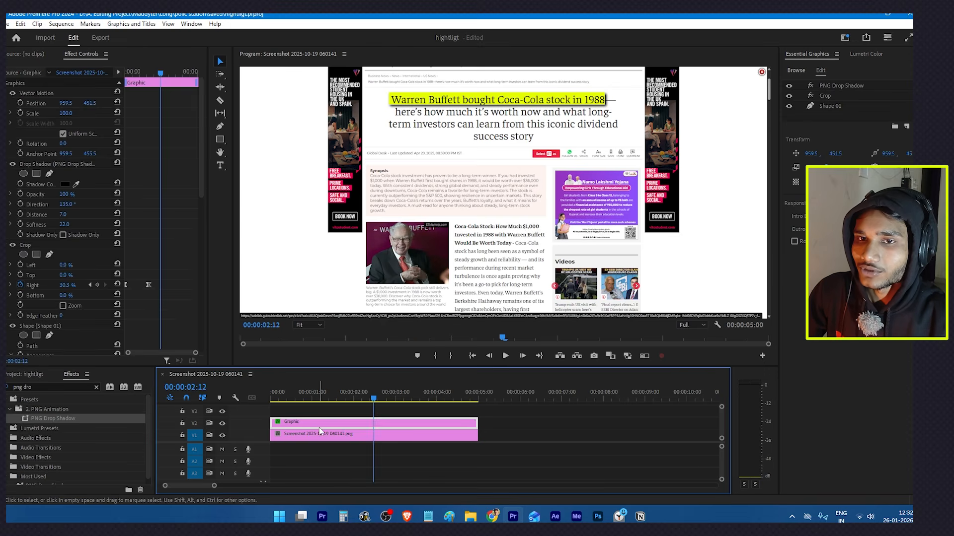
click(217, 142)
click(261, 139)
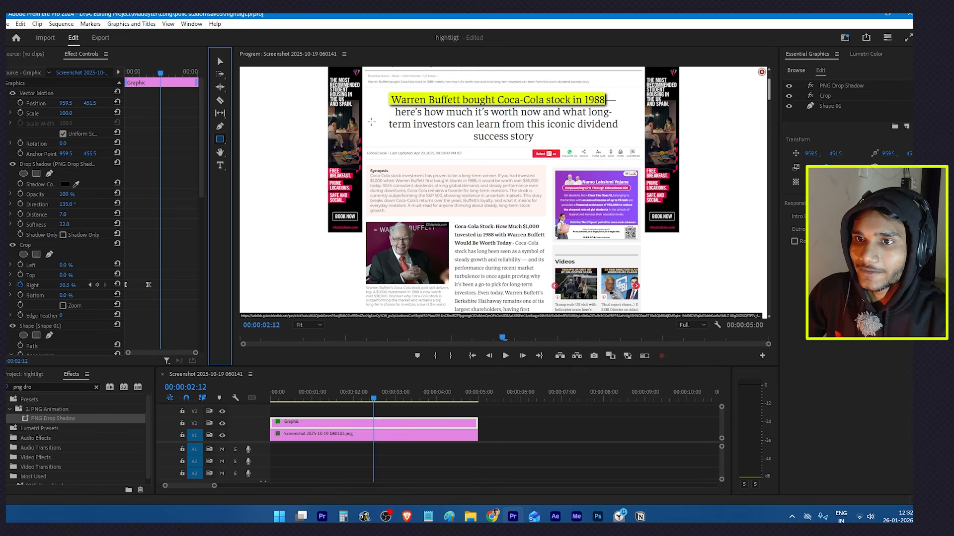
drag(386, 118, 626, 131)
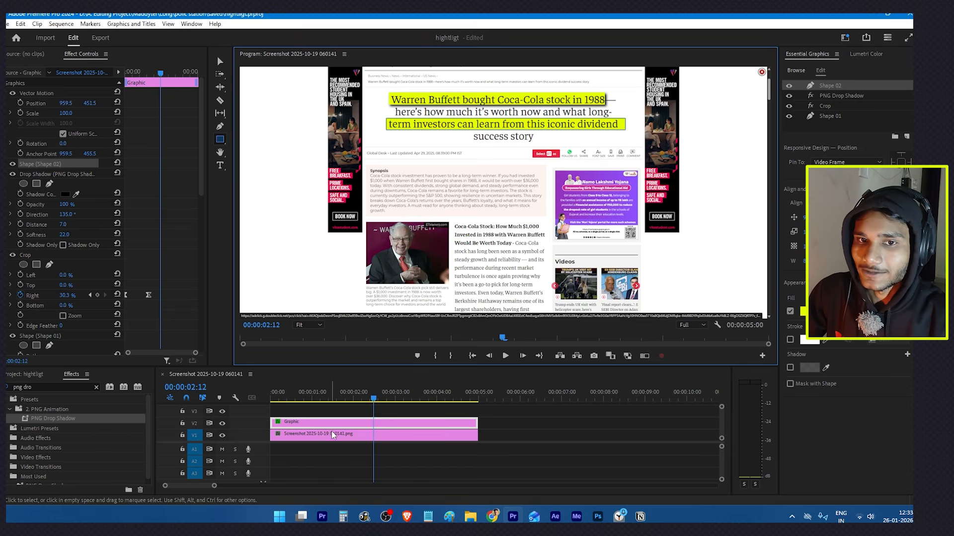
click(56, 164)
key(Delete)
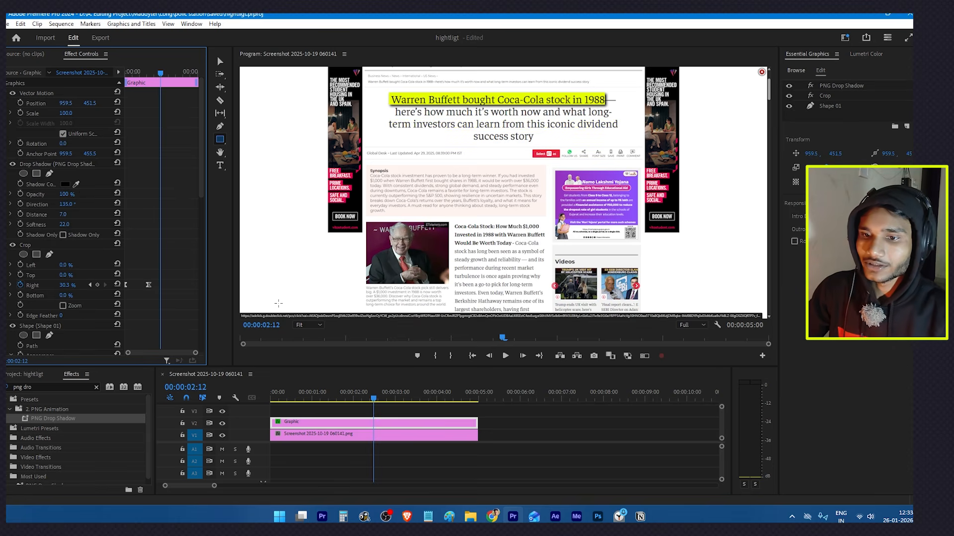
Preview the shadowed highlight reveal from the beginning and park the playhead at 00:00:01:04.
click(267, 401)
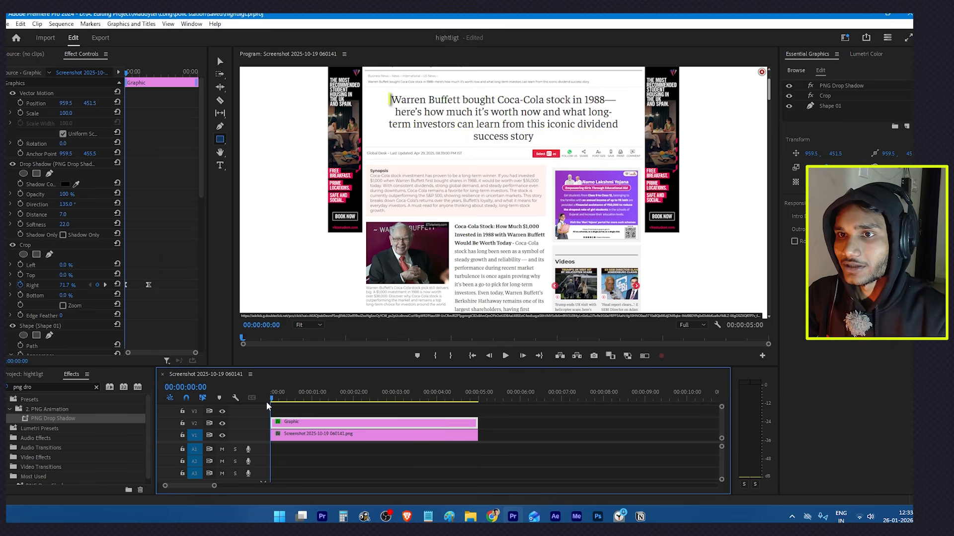
key(space)
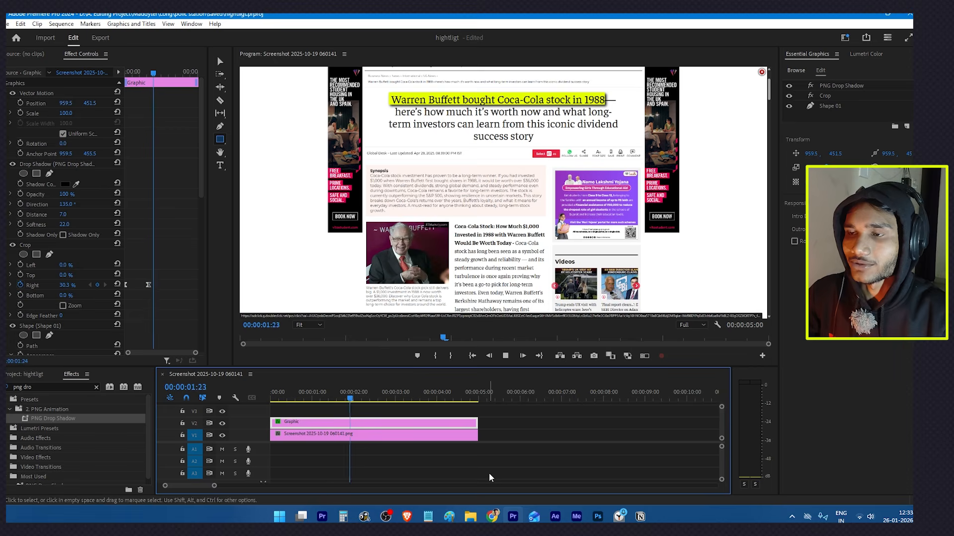
click(319, 400)
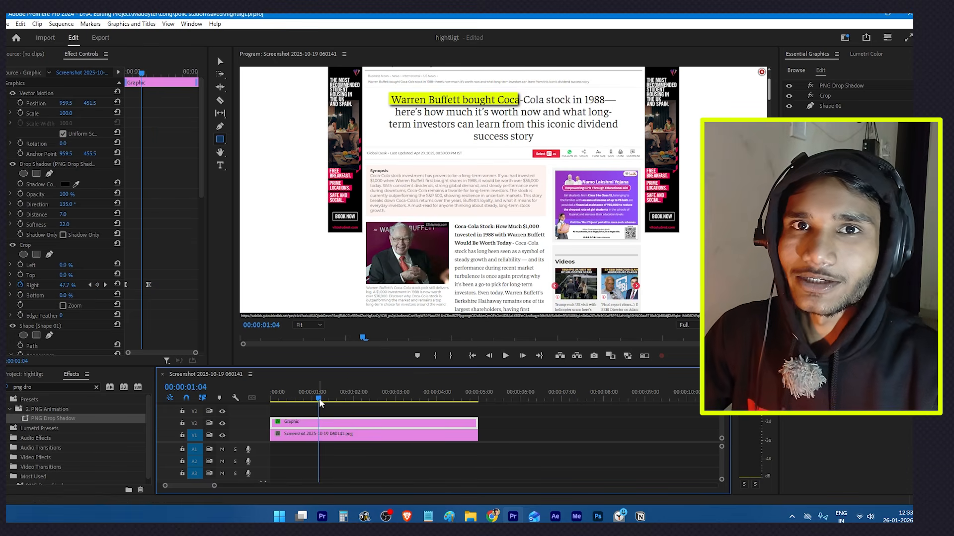